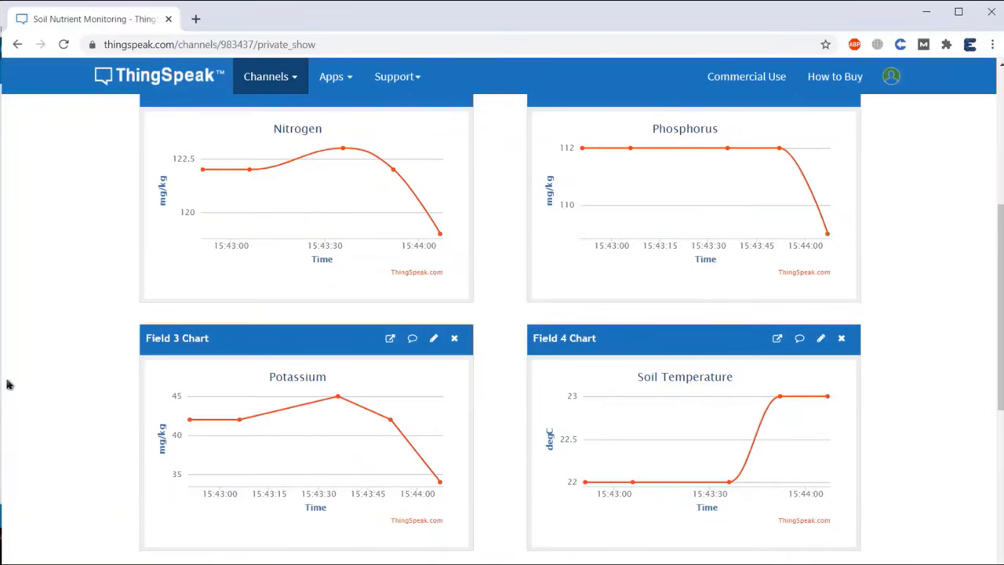
scroll(40, 398, up, 1)
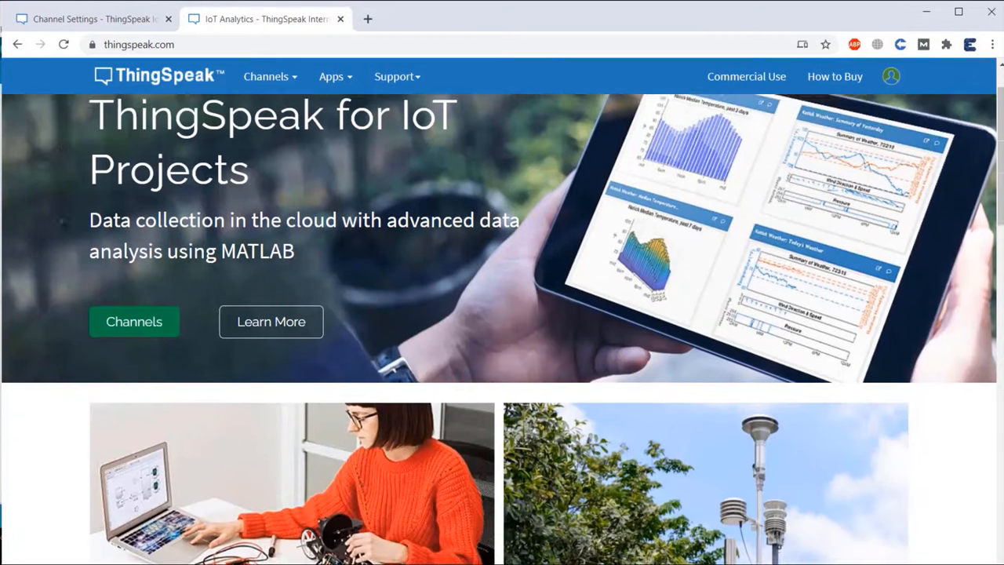
scroll(61, 222, down, 5)
scroll(61, 222, down, 5)
scroll(61, 222, down, 5)
scroll(61, 222, down, 4)
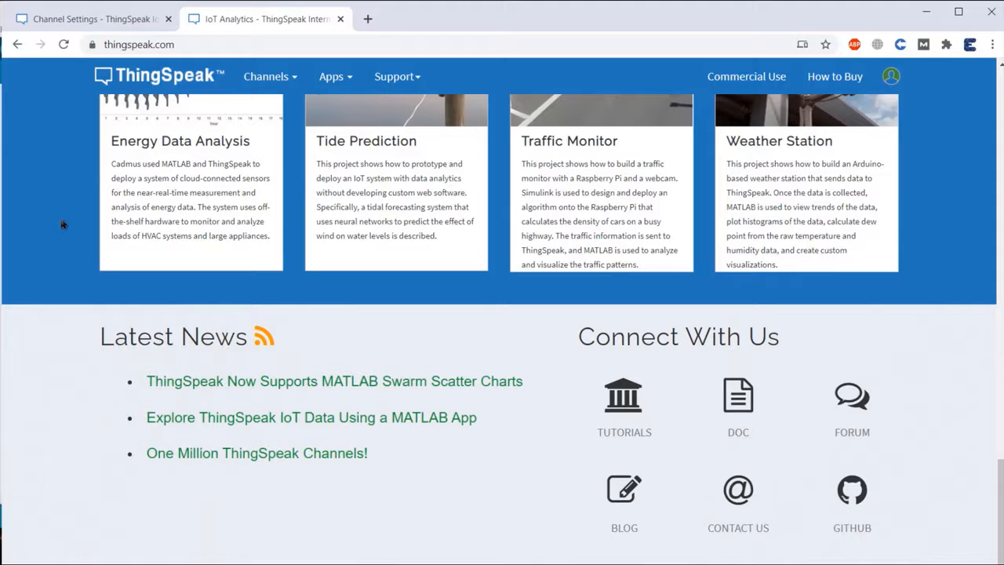
scroll(62, 225, up, 6)
scroll(60, 216, up, 6)
scroll(60, 217, up, 6)
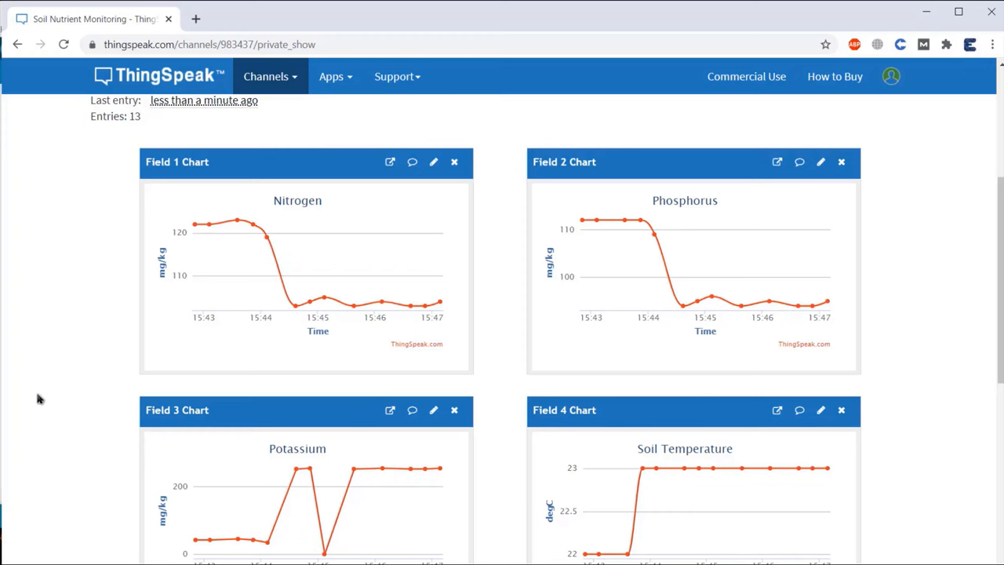
scroll(21, 402, down, 5)
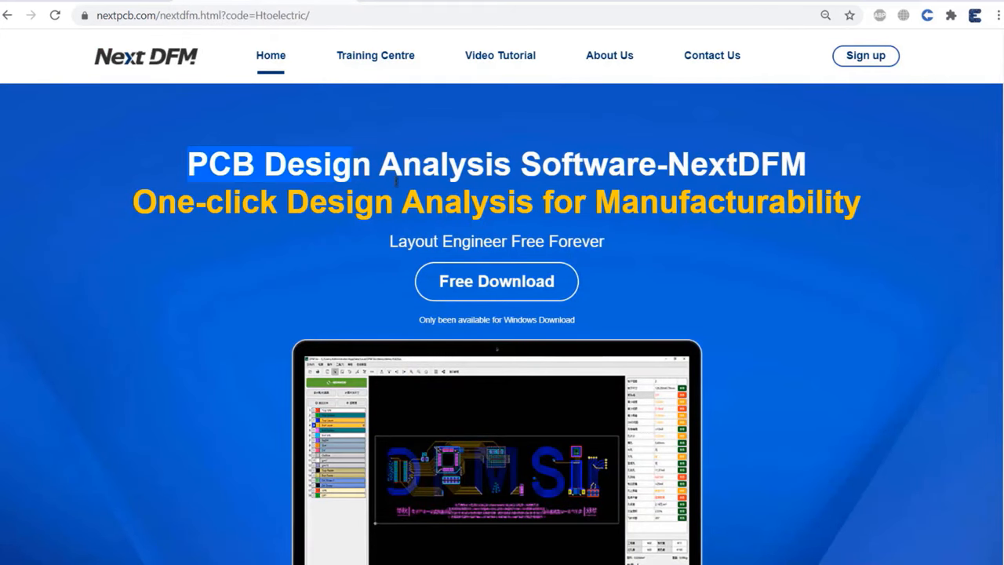
Highlight the PCB Design Analysis Software and One-click Design Analysis headings, then clear the selection
drag(396, 180, 715, 174)
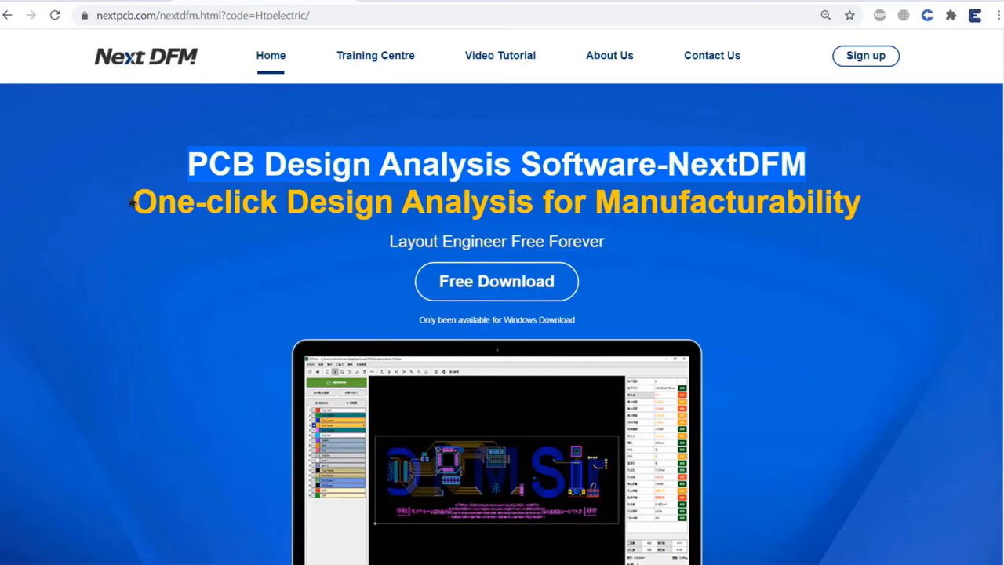
drag(132, 203, 685, 198)
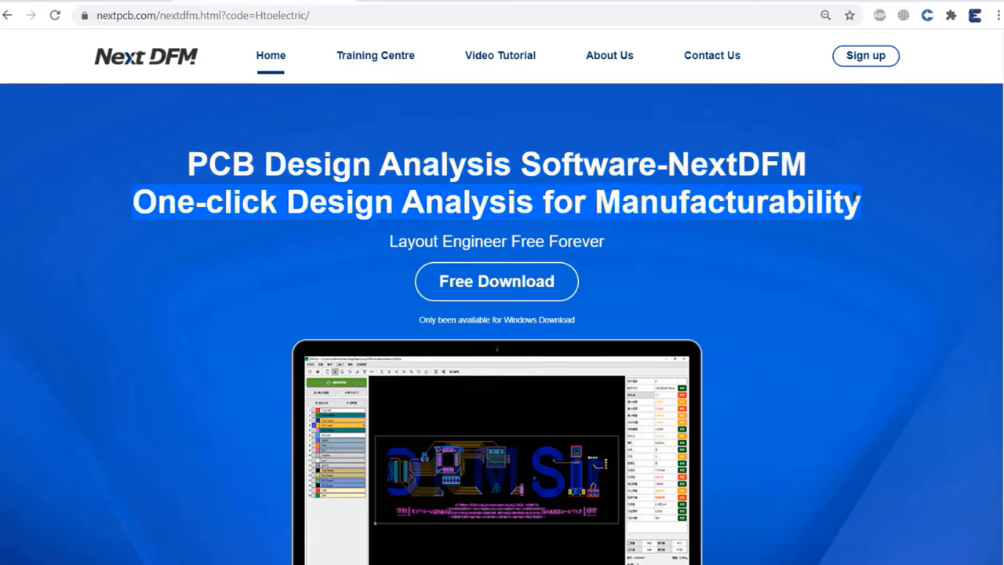
click(860, 202)
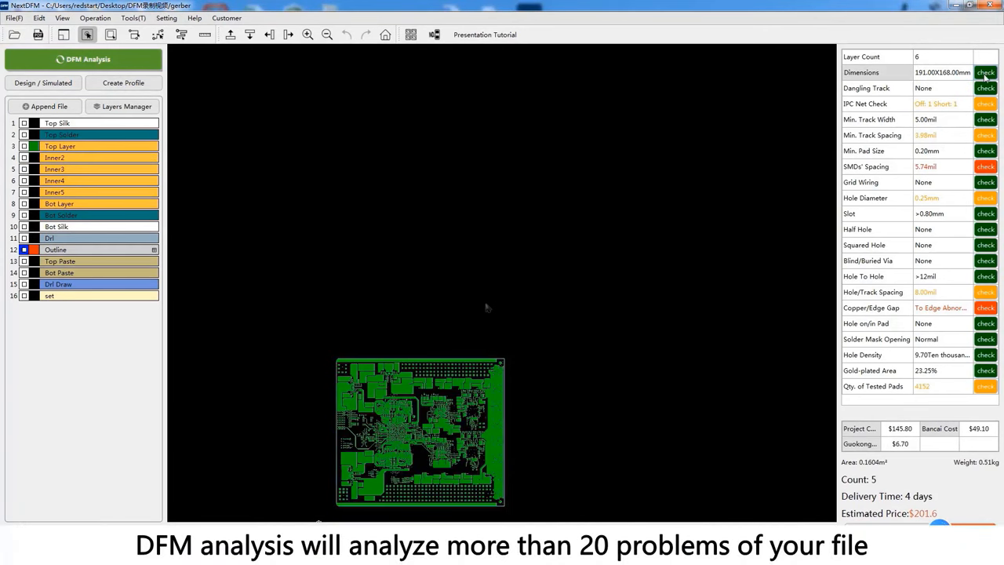
Review the SMDs' Spacing check and switch the simulated board to its bottom side
click(985, 166)
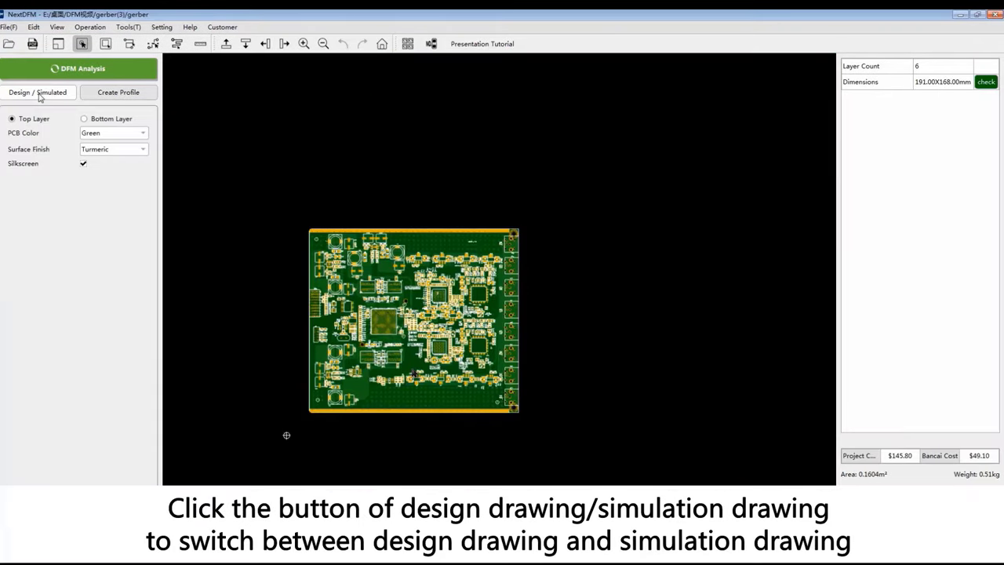
click(86, 119)
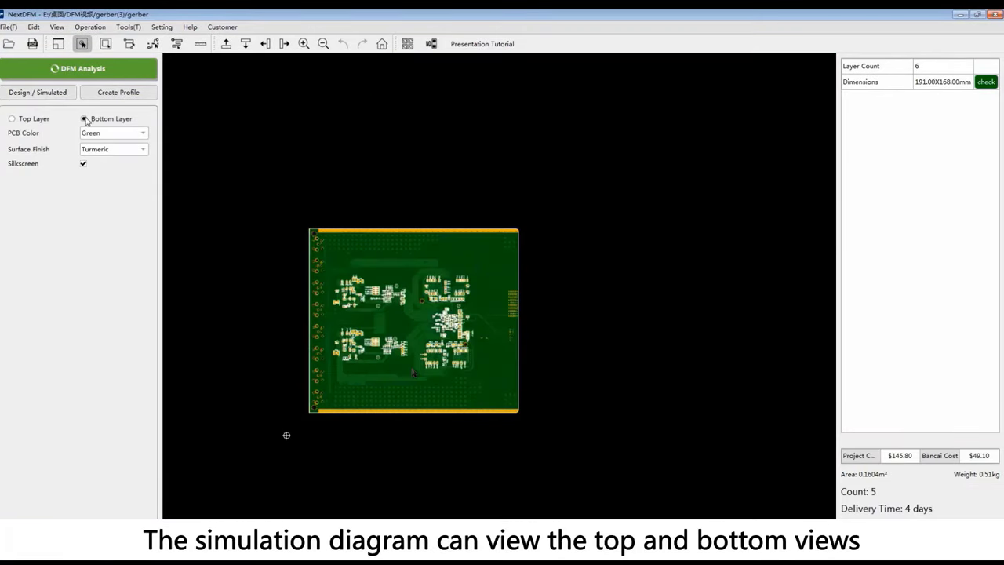
click(36, 118)
click(85, 120)
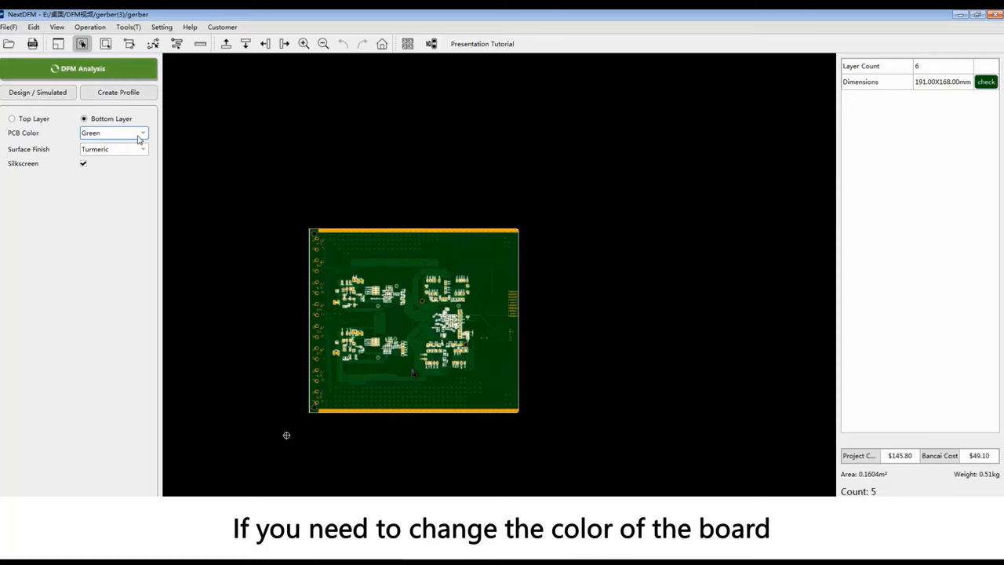
Set the board colour to black and the surface finish, then start editing the panel rail width
click(104, 154)
click(113, 132)
click(90, 170)
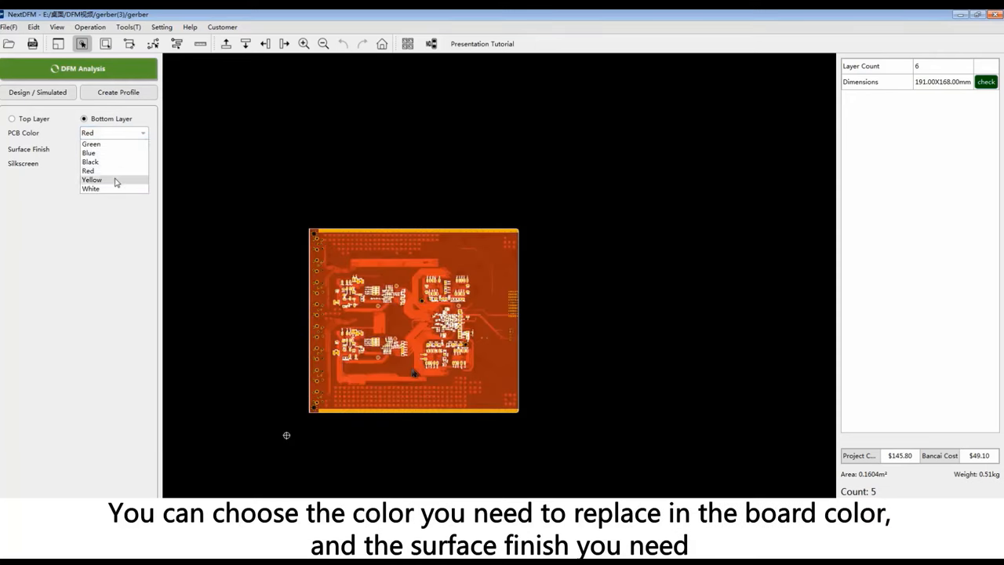
click(115, 180)
click(93, 161)
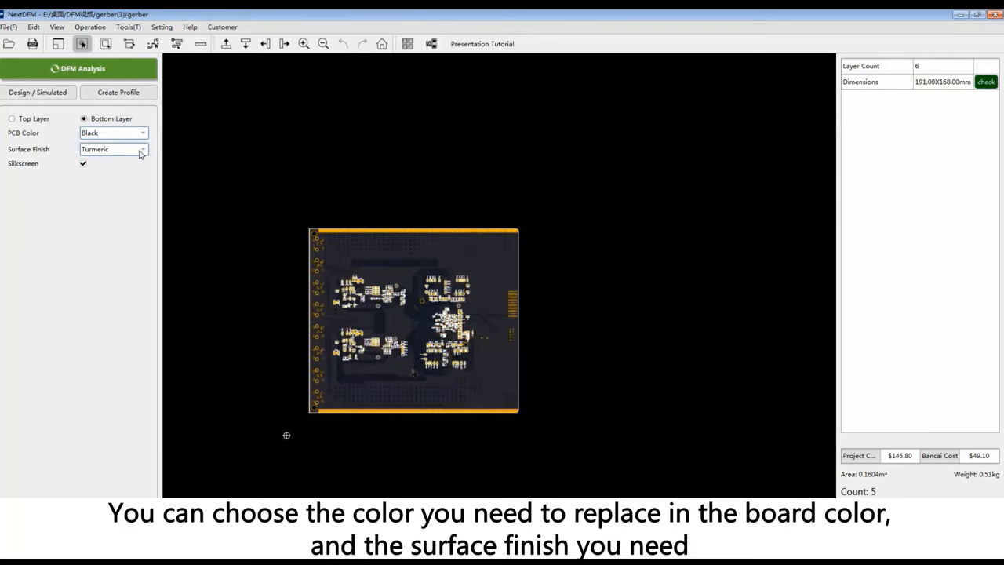
click(97, 170)
click(134, 149)
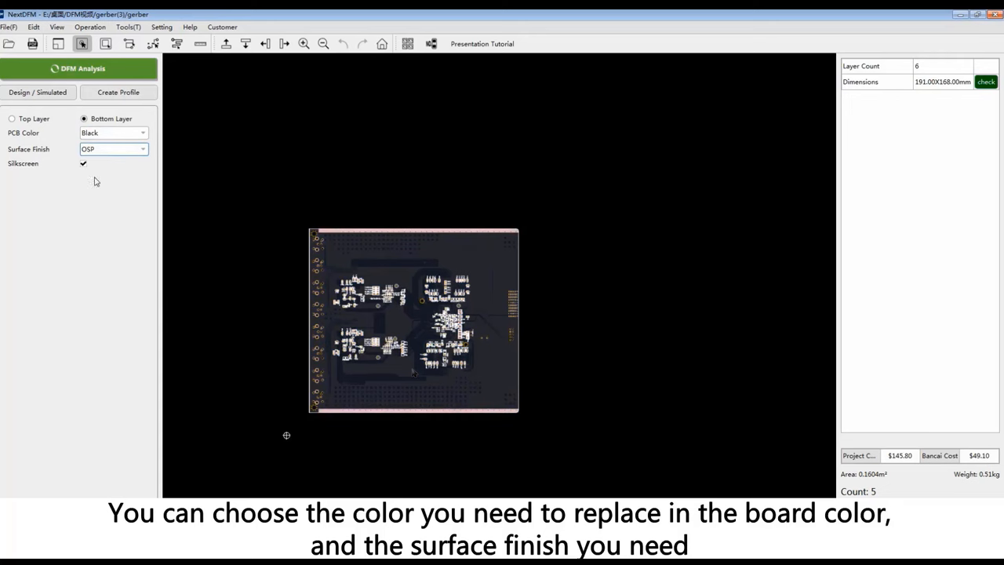
click(108, 160)
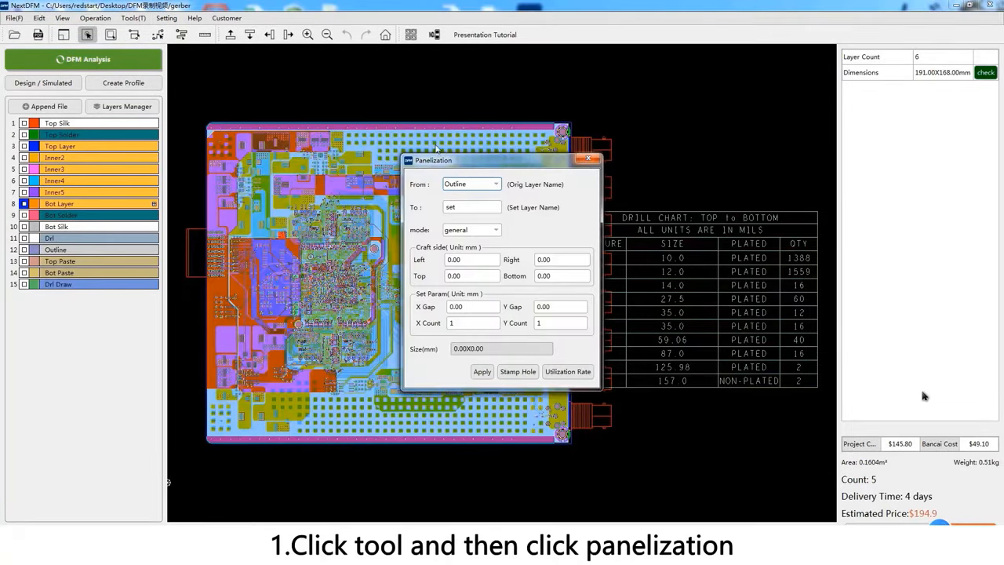
double_click(549, 260)
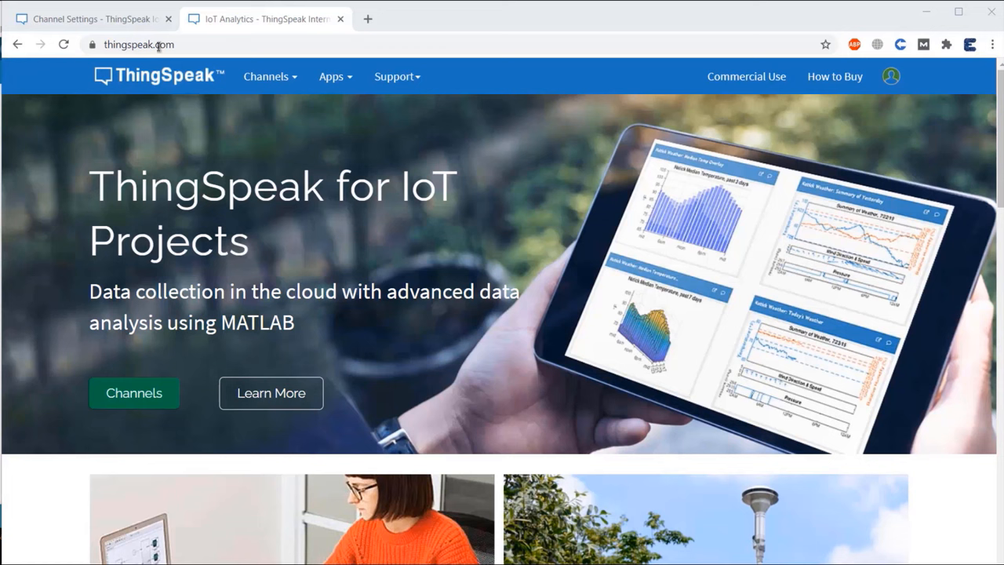
Go to My Channels on thingspeak.com and start a new channel
drag(182, 45, 76, 45)
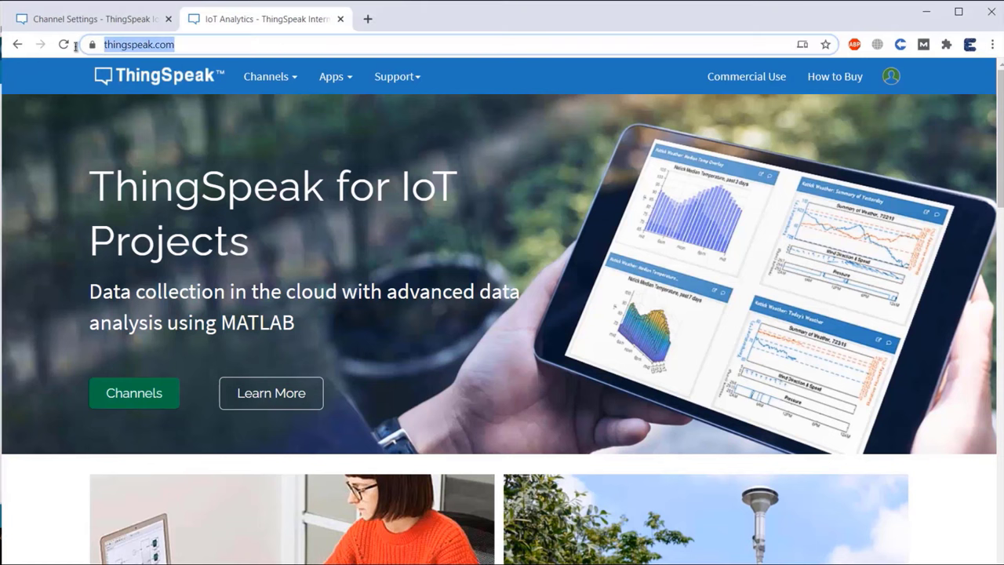
click(35, 190)
scroll(64, 220, down, 3)
scroll(61, 220, down, 3)
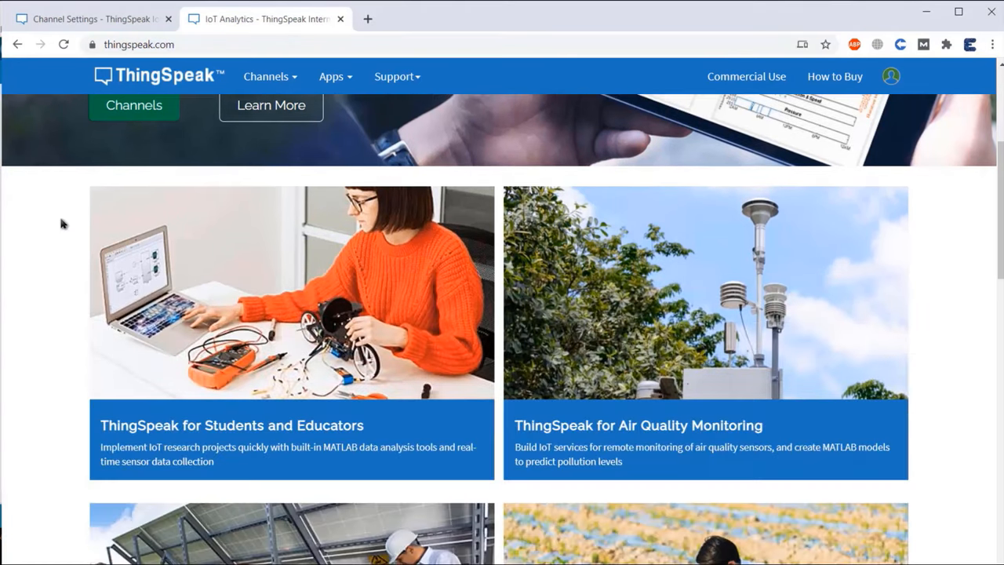
scroll(61, 220, down, 3)
scroll(61, 224, down, 3)
scroll(62, 224, down, 5)
scroll(62, 224, down, 3)
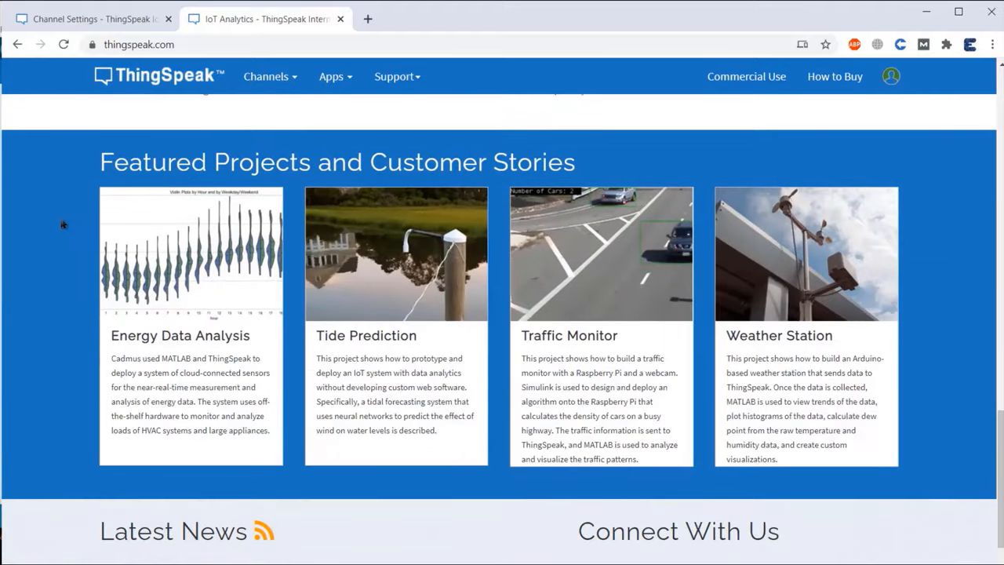
scroll(63, 224, down, 2)
scroll(63, 224, up, 6)
scroll(63, 224, down, 5)
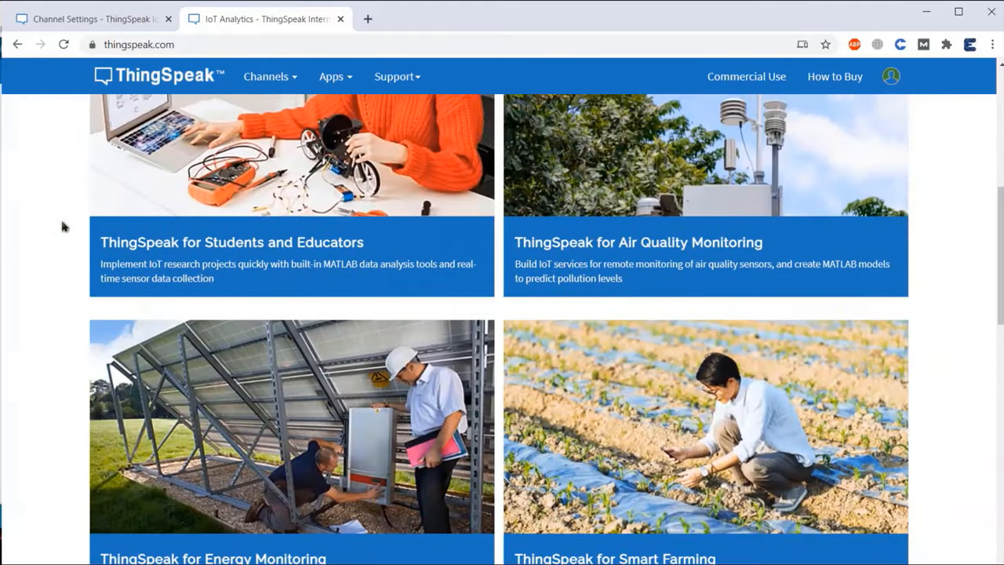
scroll(63, 224, up, 10)
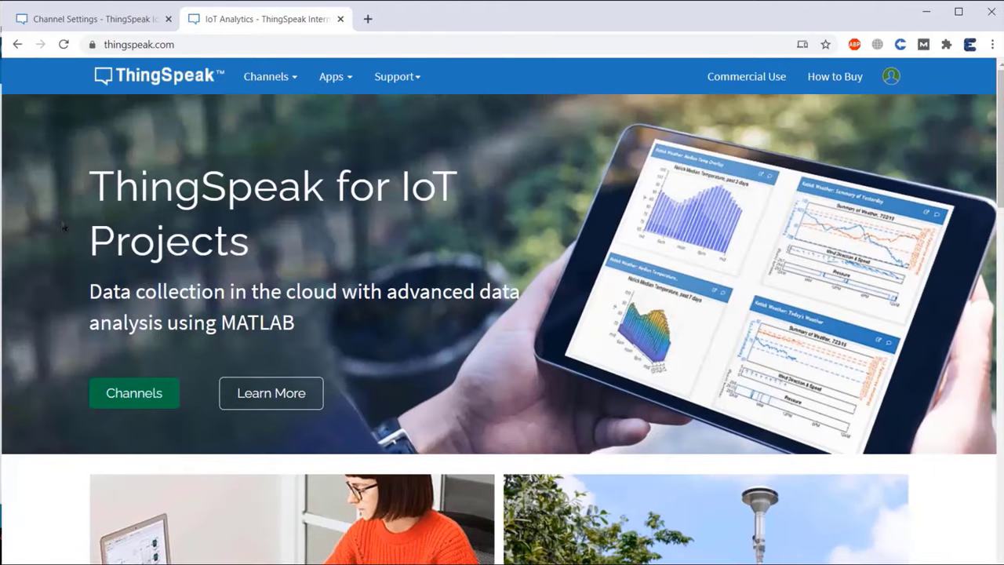
click(270, 76)
click(286, 106)
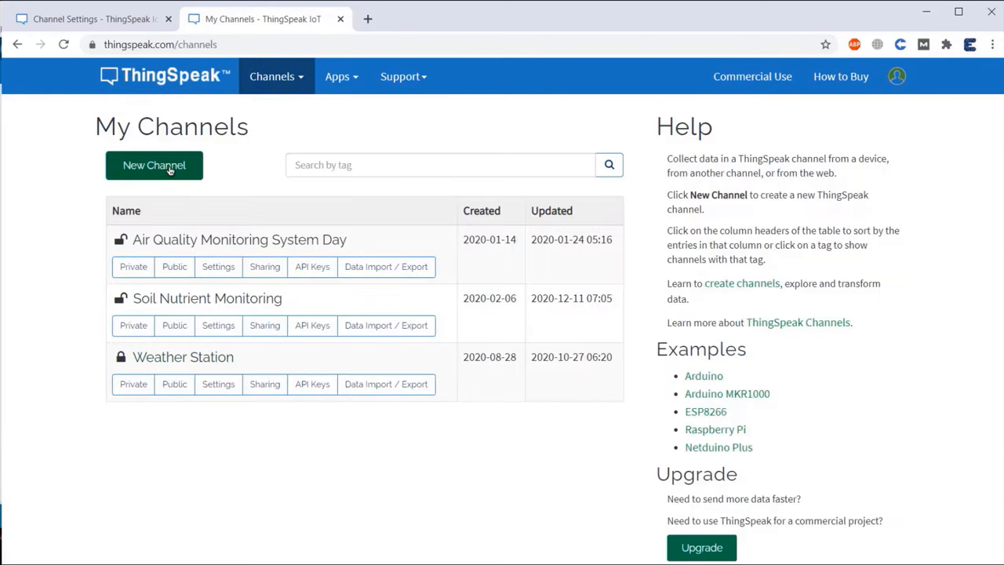
click(170, 169)
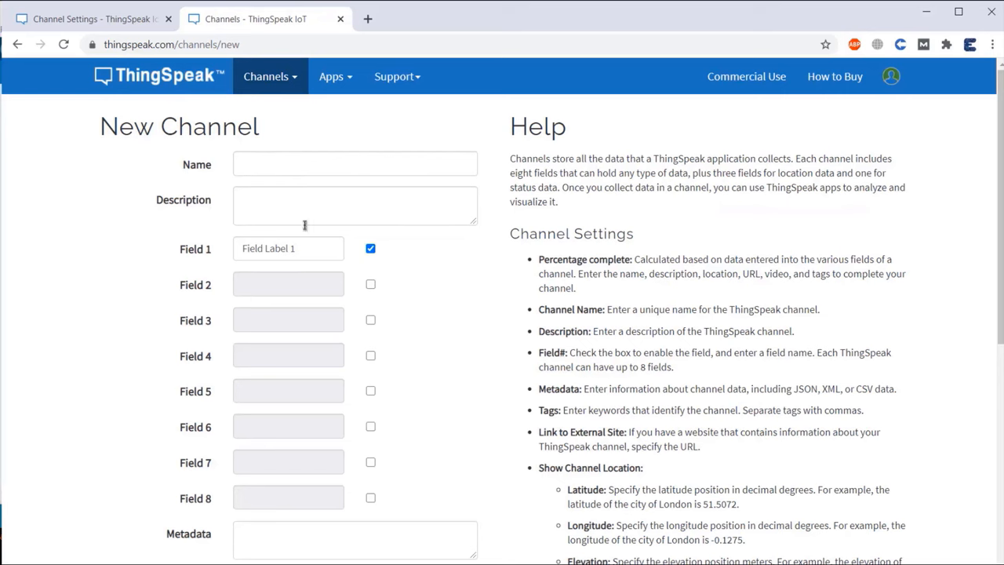
Enable Fields 3 and 4, name Field 5 Soil Moisture and save the channel
click(370, 320)
click(370, 356)
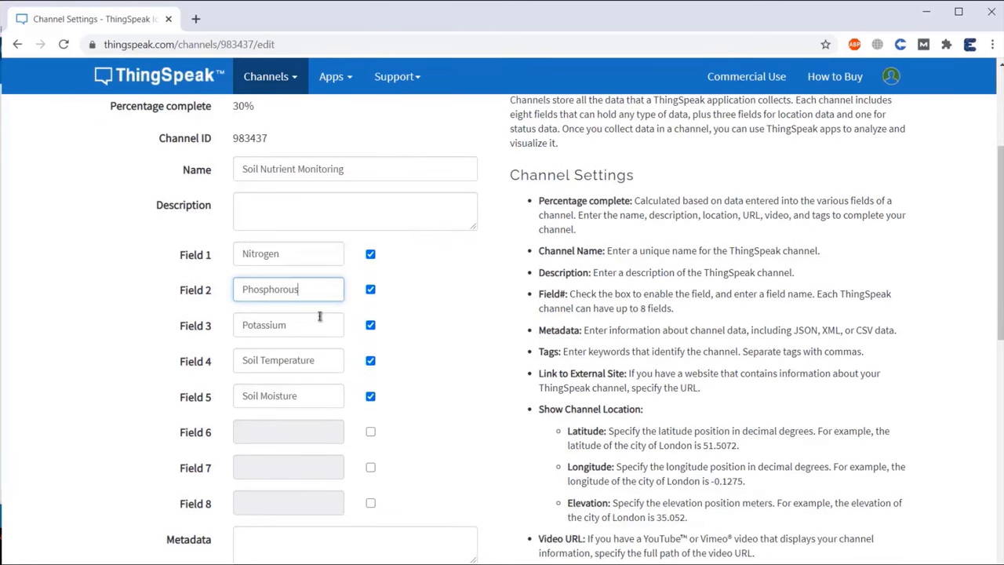
click(328, 396)
scroll(435, 312, down, 10)
scroll(435, 312, down, 10)
click(280, 300)
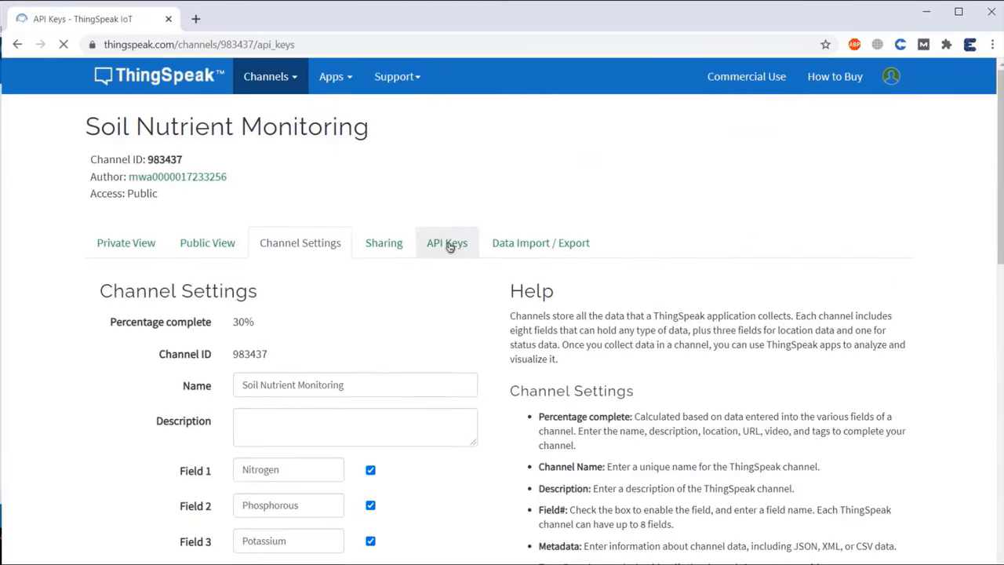
scroll(349, 249, down, 2)
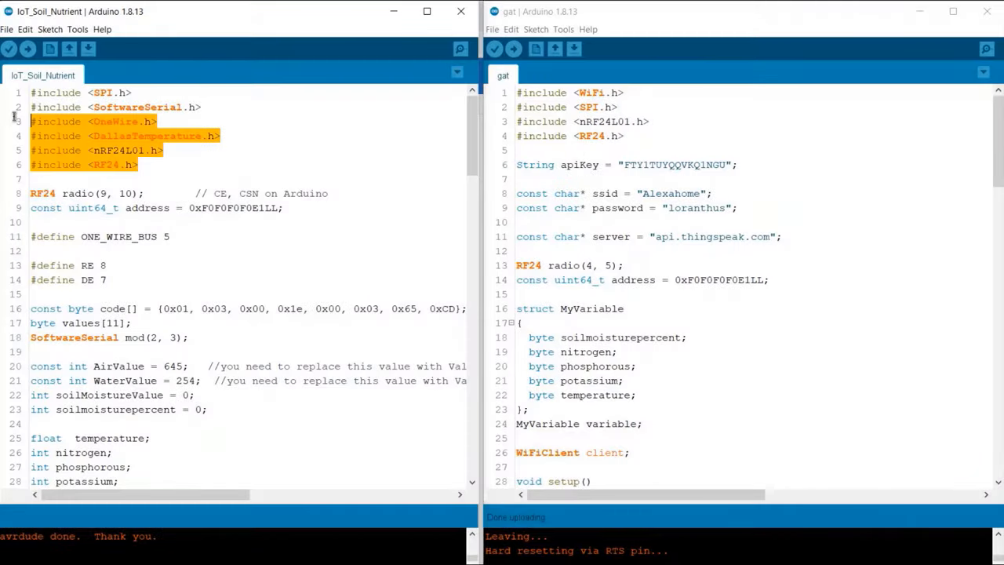
drag(630, 135, 575, 121)
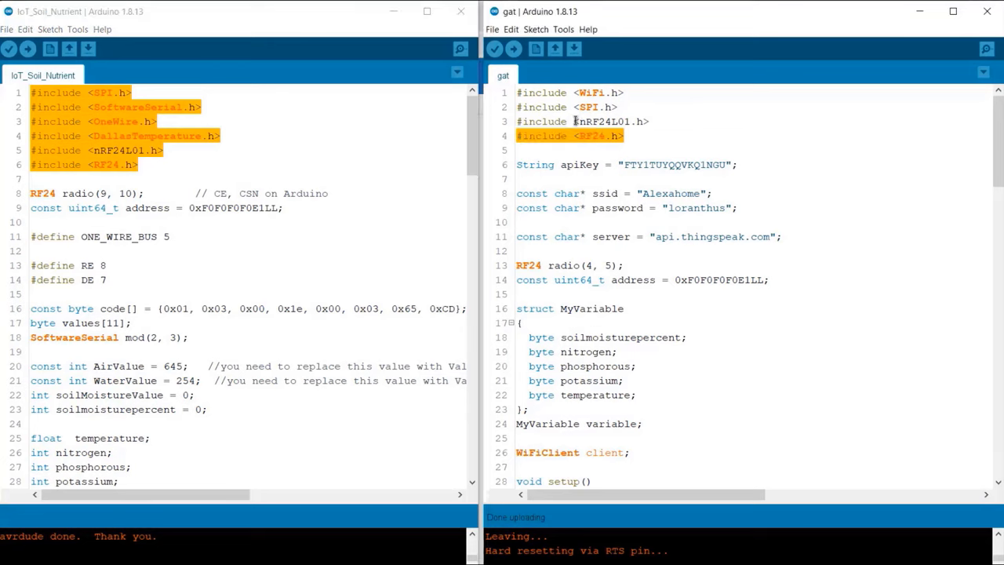
click(626, 165)
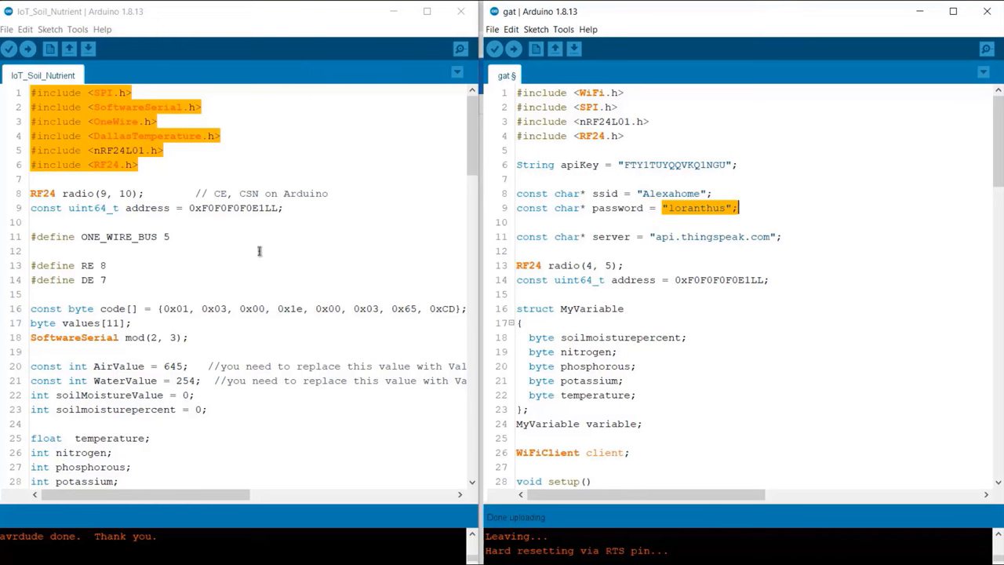
scroll(178, 217, down, 1)
scroll(124, 206, down, 1)
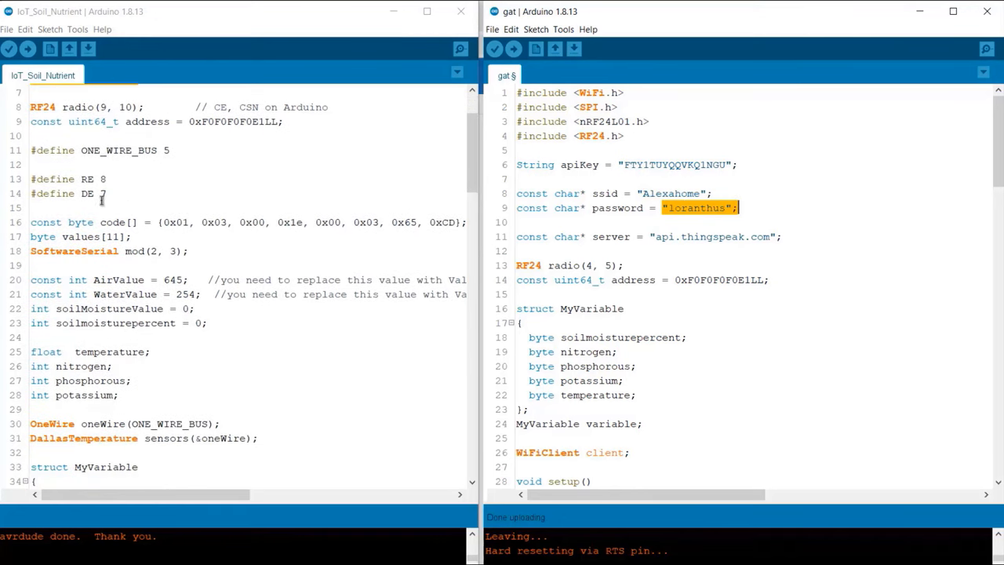
drag(30, 222, 149, 324)
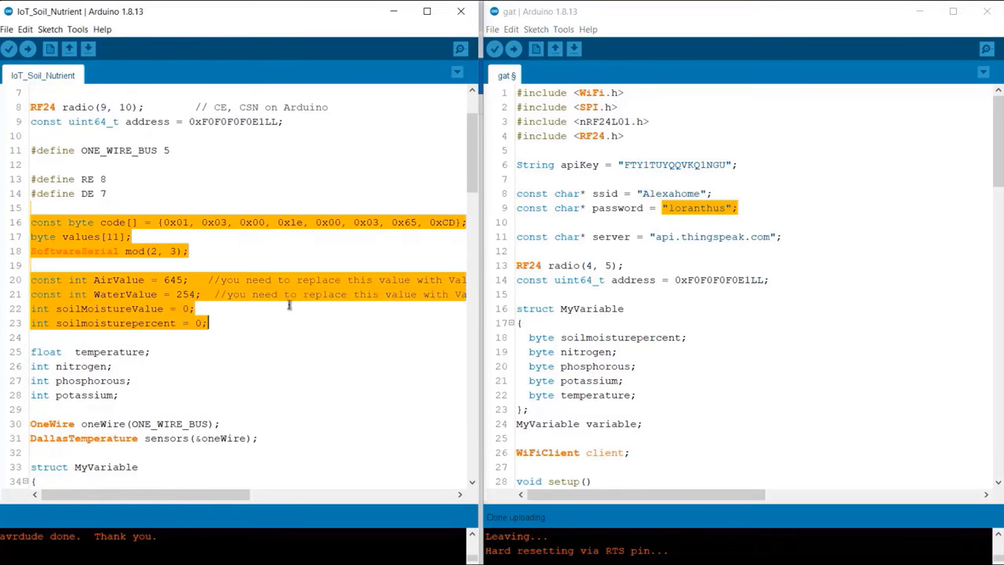
scroll(289, 306, down, 5)
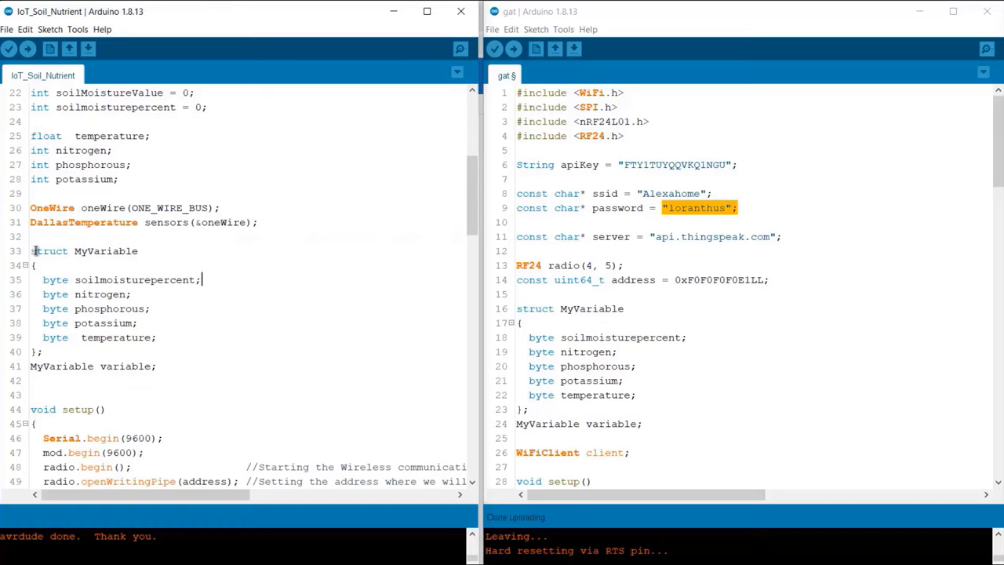
mouse_move(30, 251)
mouse_down()
mouse_move(150, 367)
mouse_move(43, 280)
mouse_up()
click(240, 361)
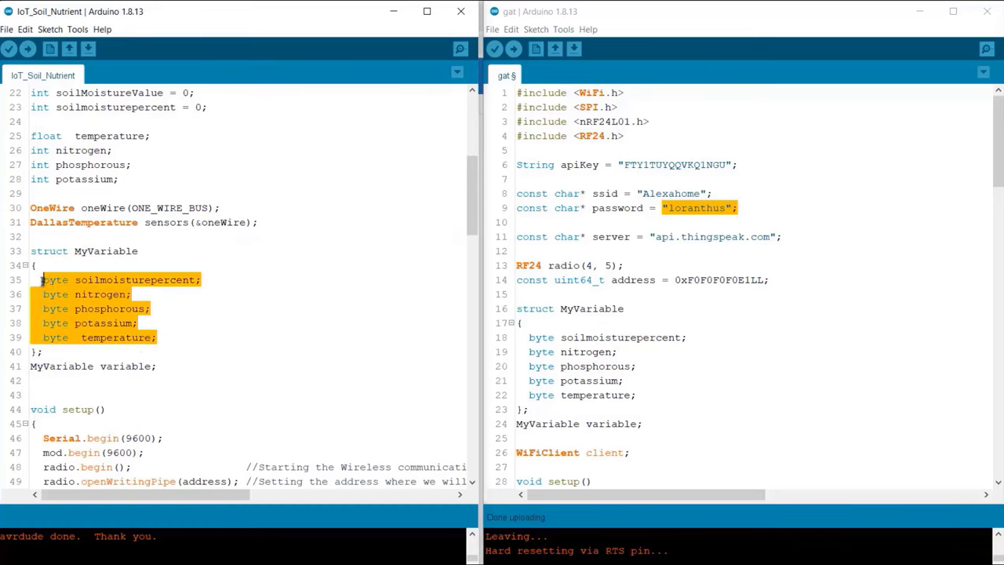
click(266, 315)
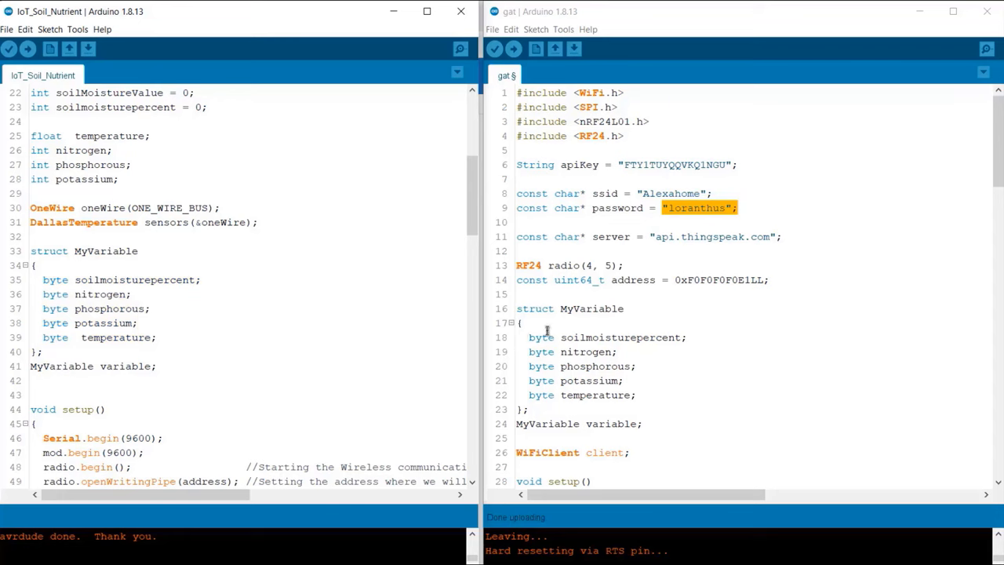
drag(524, 333, 637, 395)
click(204, 303)
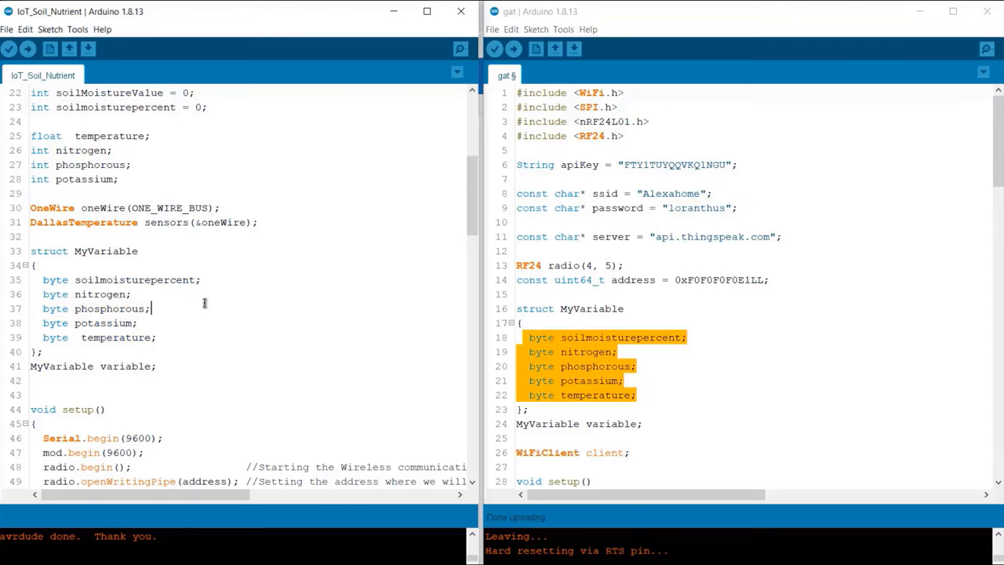
scroll(204, 302, down, 6)
scroll(220, 293, down, 5)
scroll(219, 293, down, 5)
scroll(220, 293, down, 5)
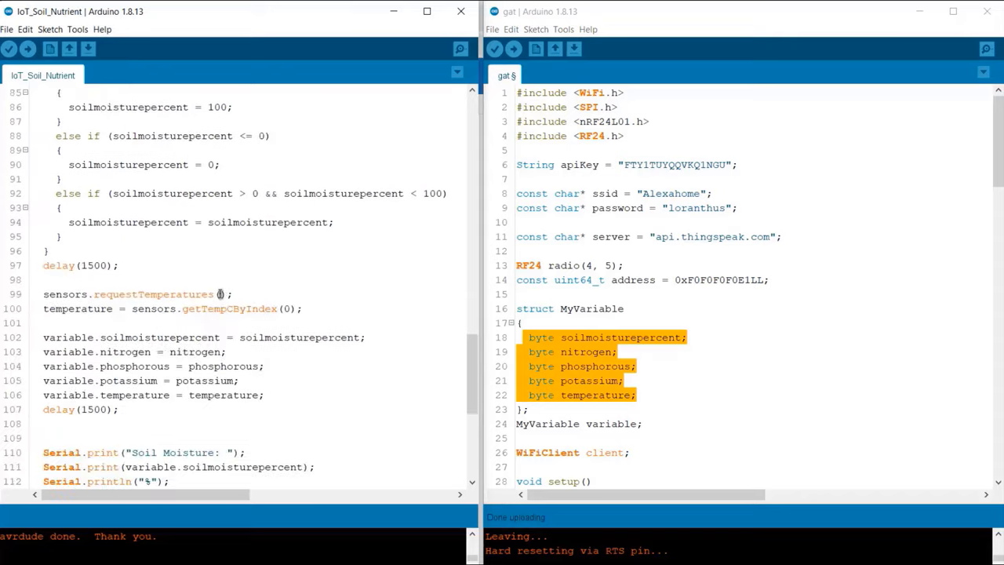
scroll(220, 293, down, 5)
scroll(220, 293, down, 3)
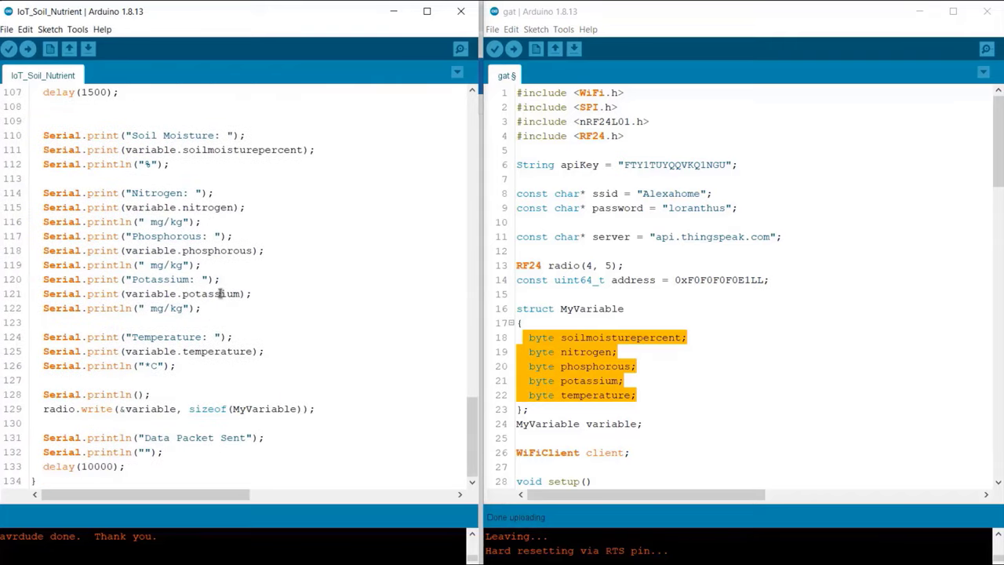
click(732, 258)
scroll(732, 258, down, 5)
scroll(732, 263, down, 5)
scroll(734, 267, down, 3)
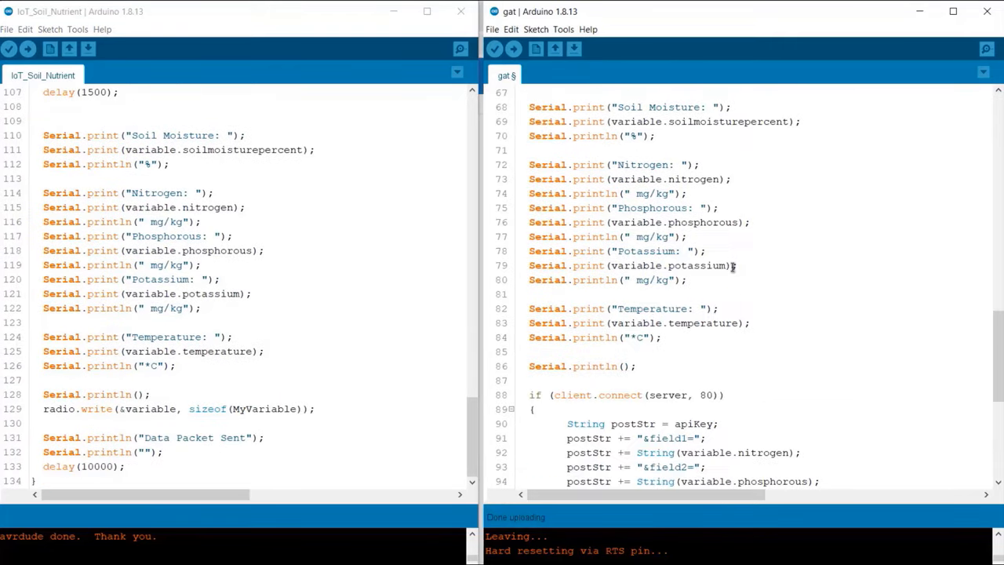
scroll(734, 267, down, 5)
scroll(733, 268, down, 2)
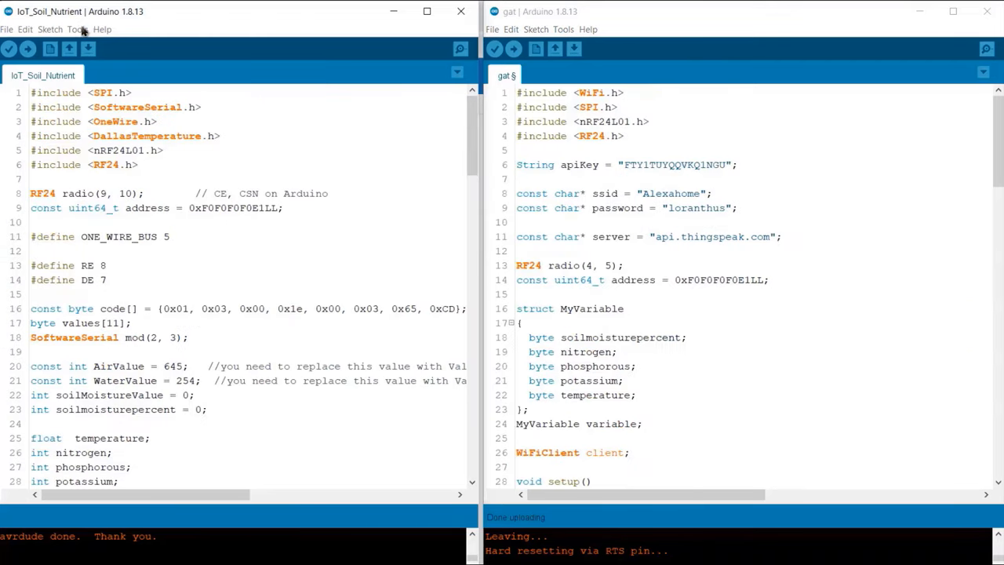
click(78, 29)
mouse_move(196, 183)
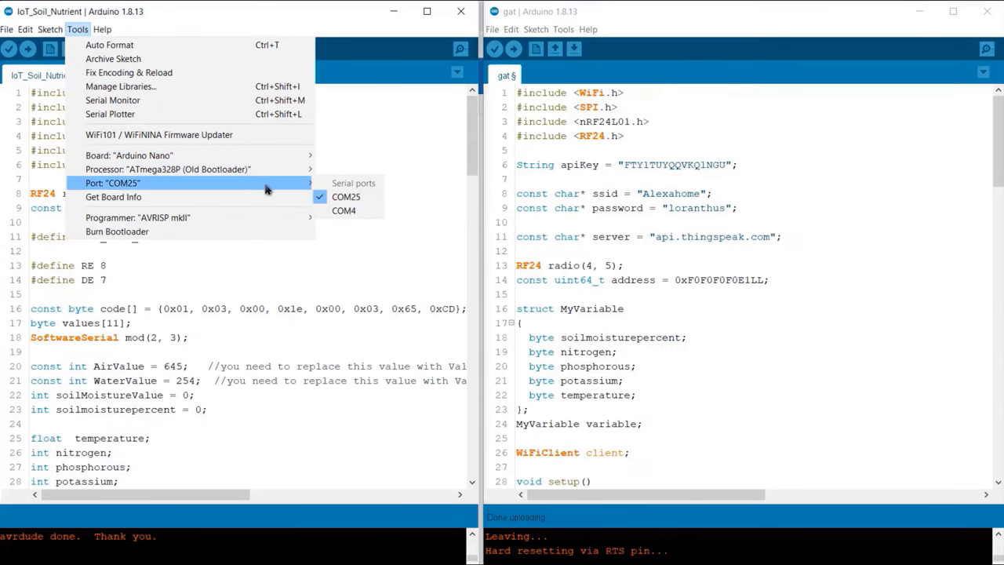
click(578, 38)
click(563, 29)
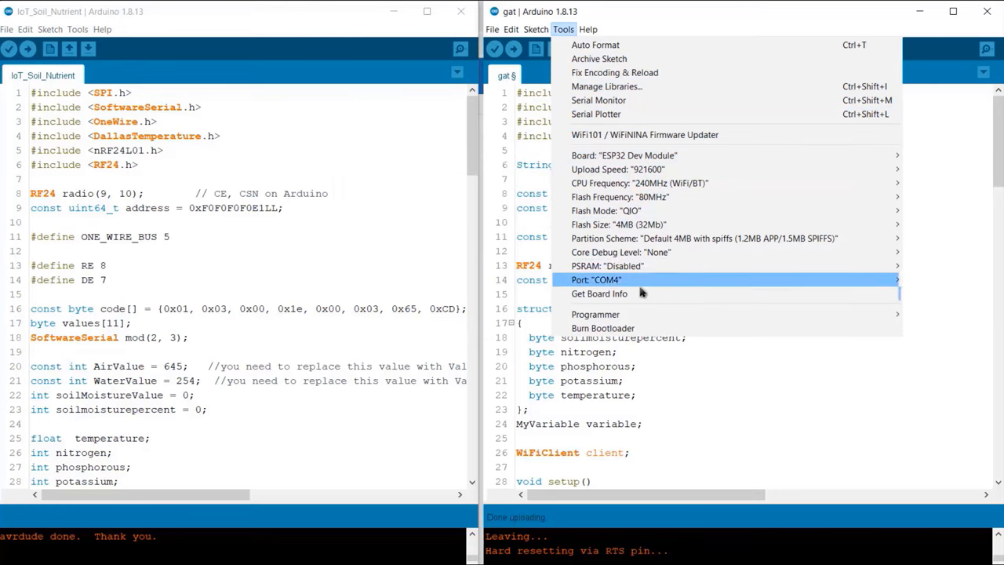
click(668, 414)
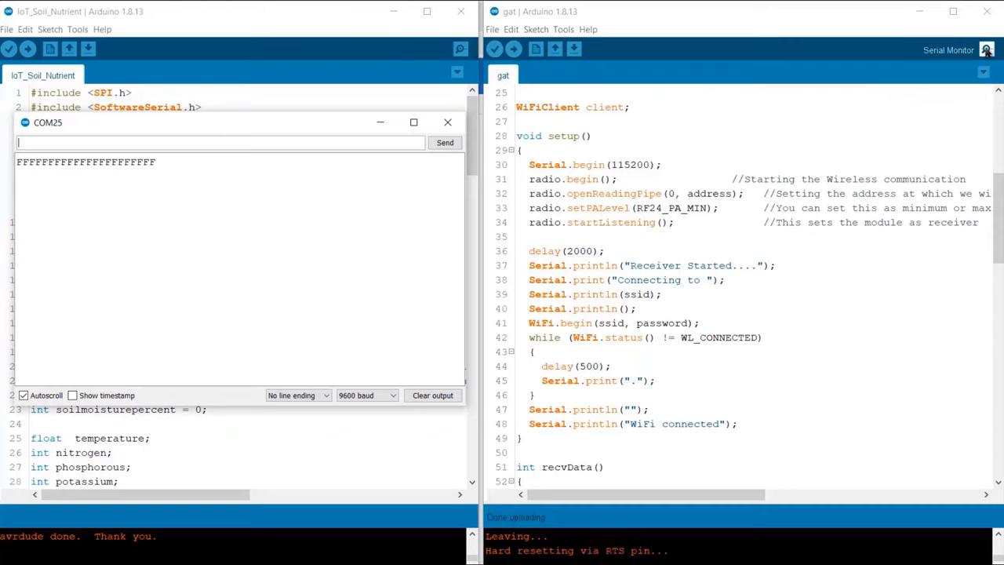
Show the receiver board's Serial Monitor with incoming soil readings
click(986, 50)
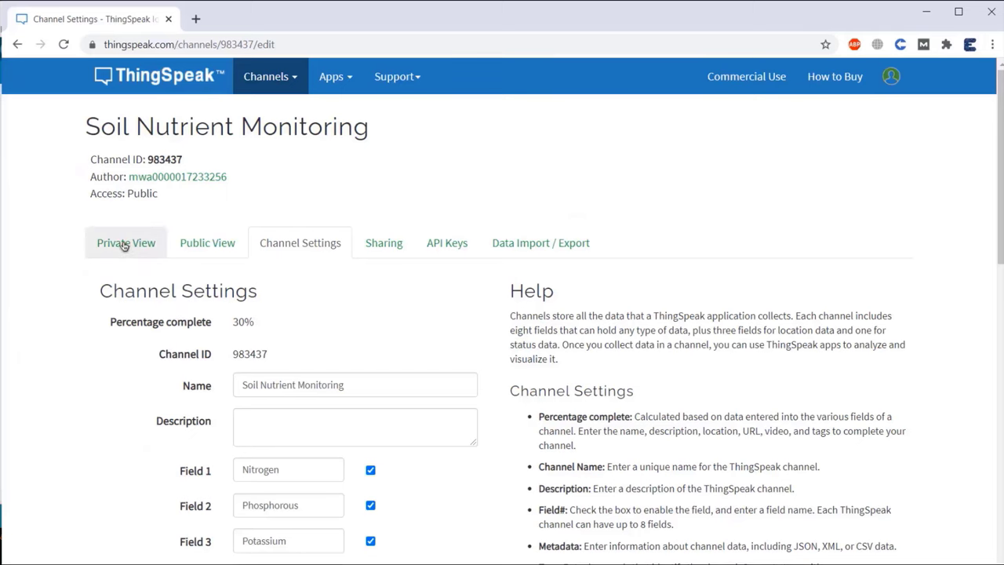
Switch to the channel's Private View to watch the Field 1–4 charts update
click(117, 249)
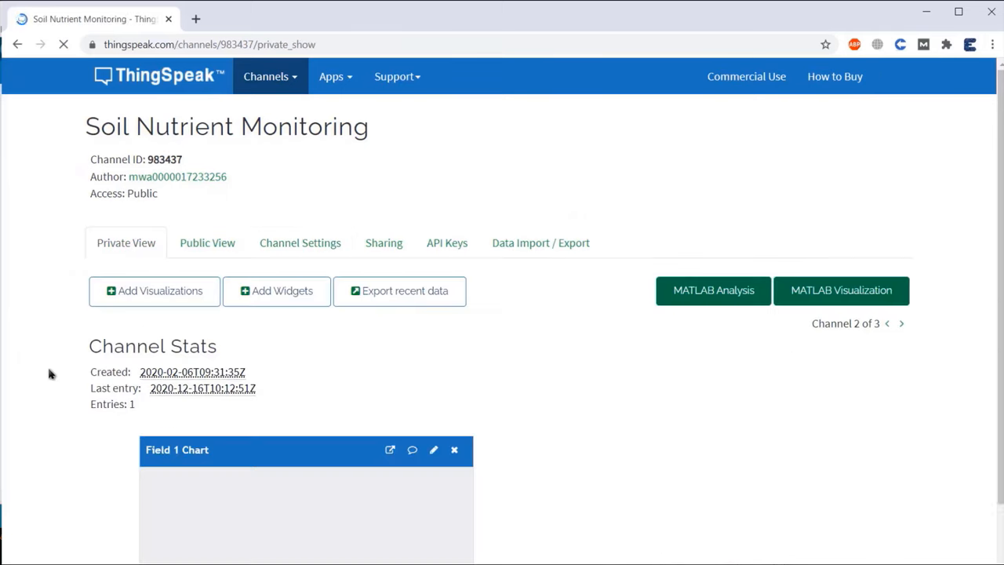
scroll(44, 359, down, 3)
scroll(44, 360, down, 2)
scroll(71, 349, up, 4)
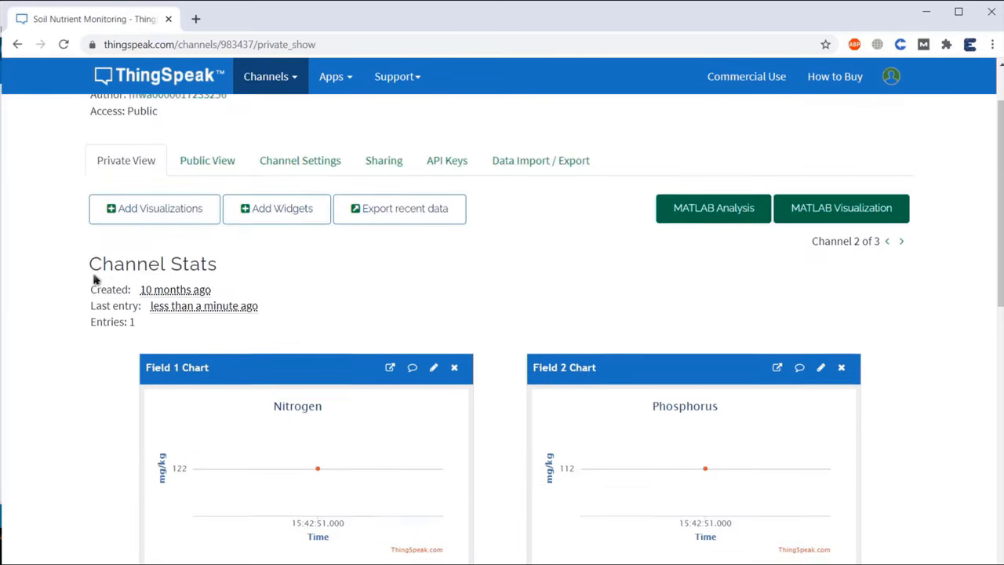
scroll(76, 229, up, 1)
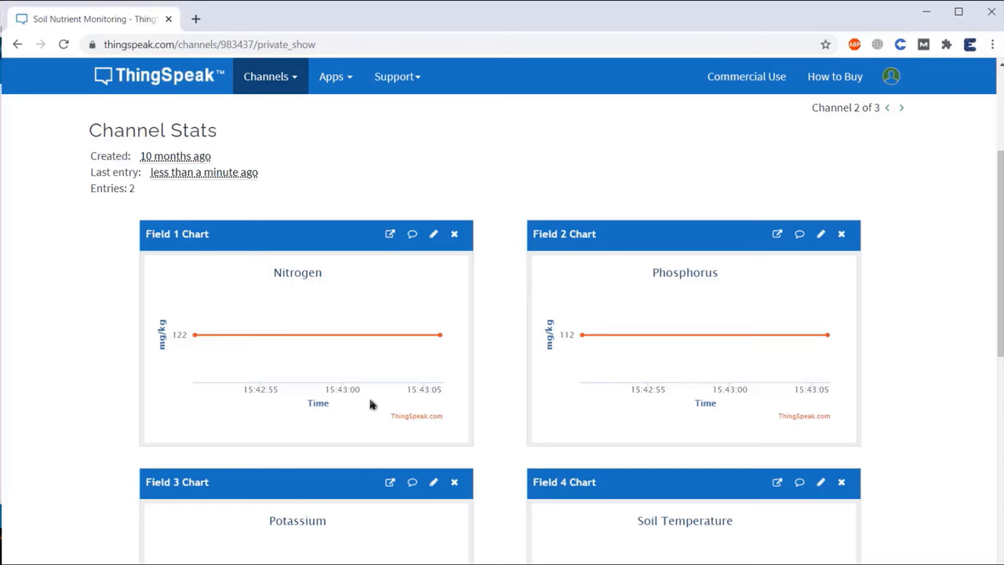
scroll(542, 329, down, 1)
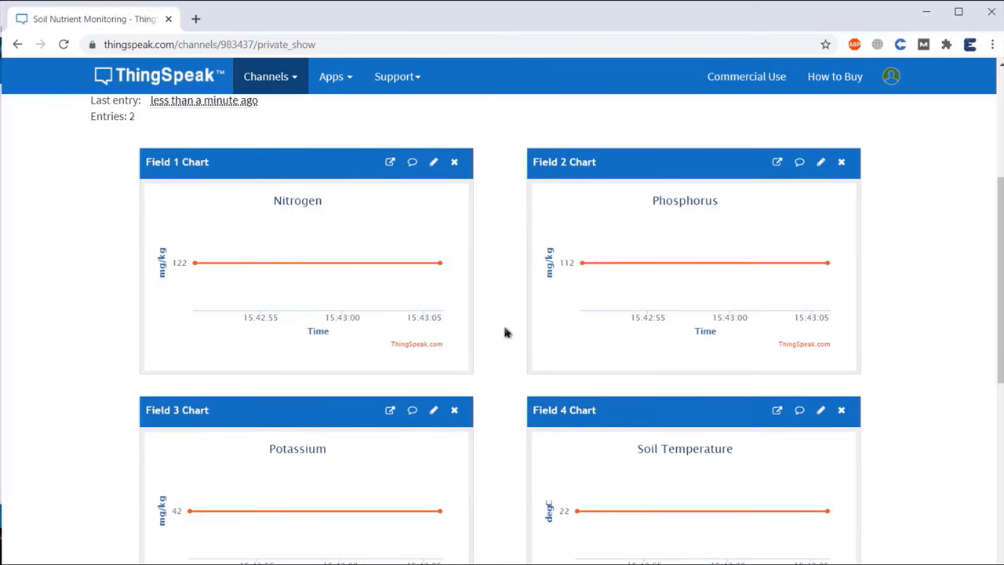